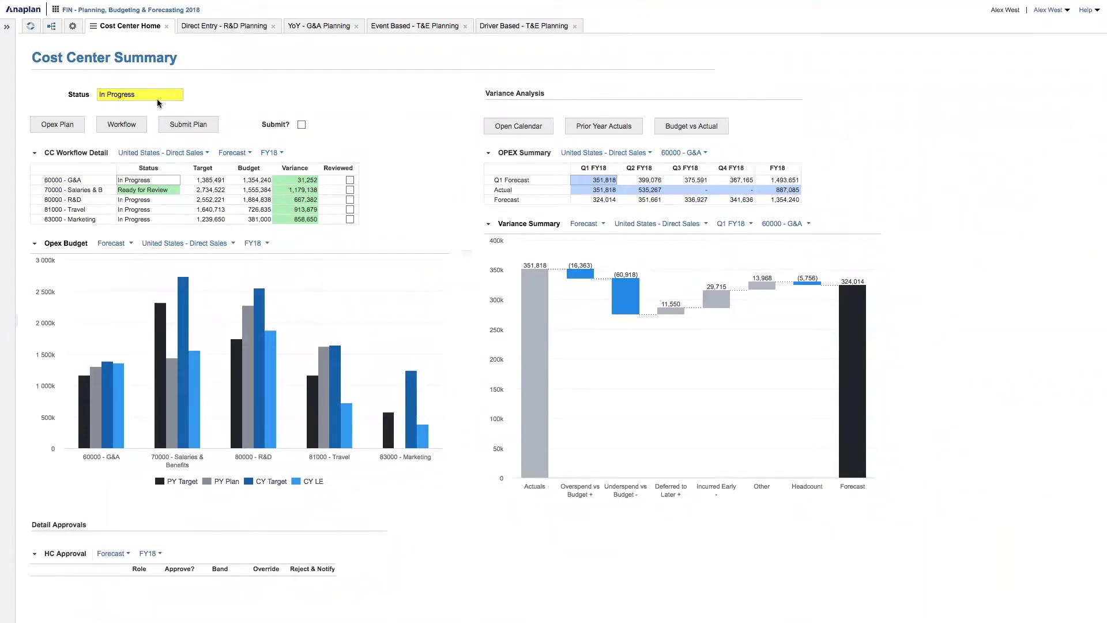
Step: Look through the G&A, Salaries and R&D variances in the cost center workflow and mark 70000 - Salaries & B as reviewed
{"action": "left_click", "coordinate": [78, 181]}
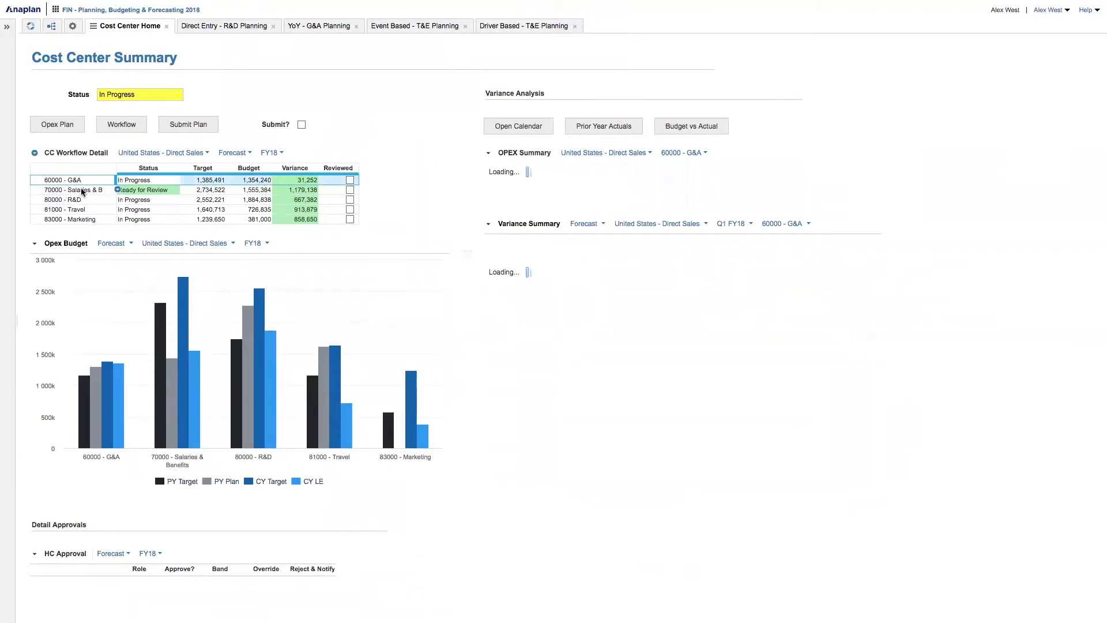
{"action": "left_click", "coordinate": [82, 190]}
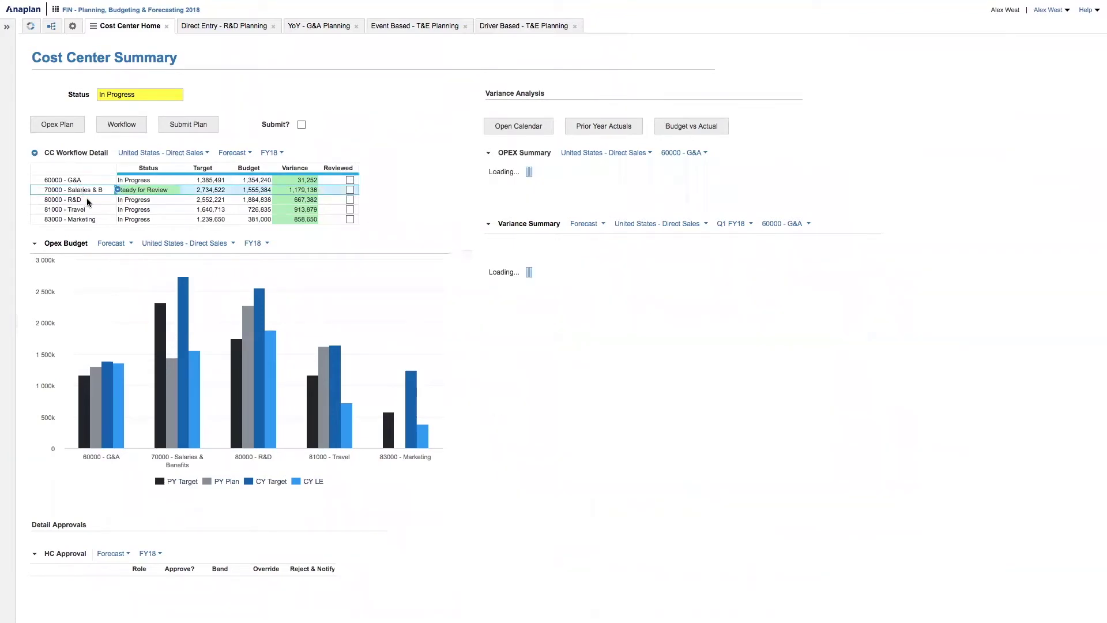
{"action": "left_click", "coordinate": [88, 200]}
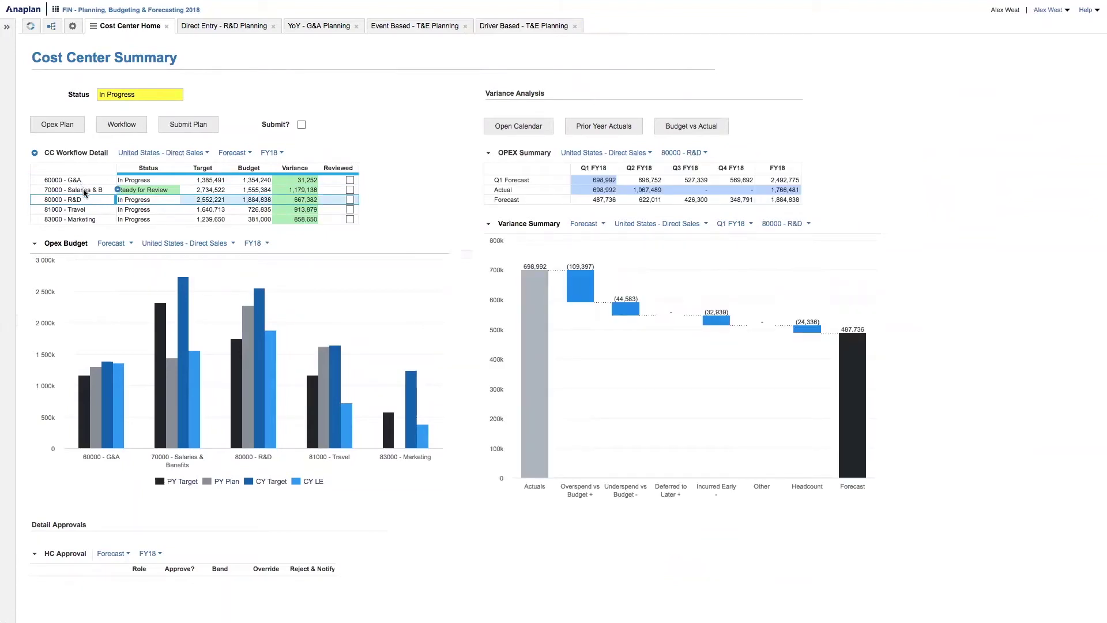
{"action": "left_click", "coordinate": [83, 189]}
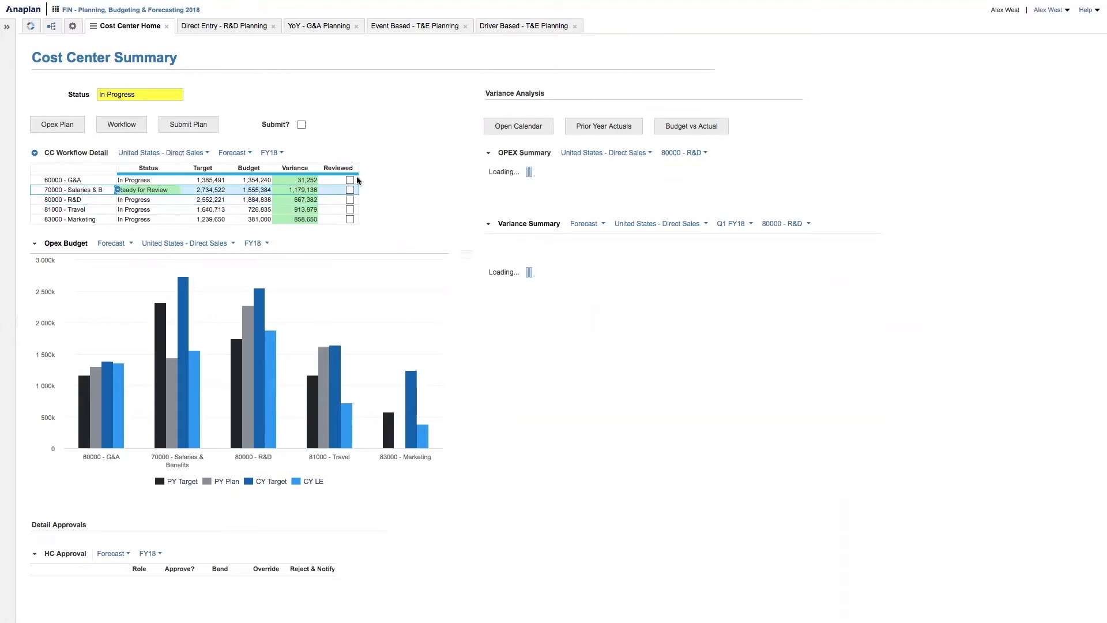
{"action": "left_click", "coordinate": [349, 189]}
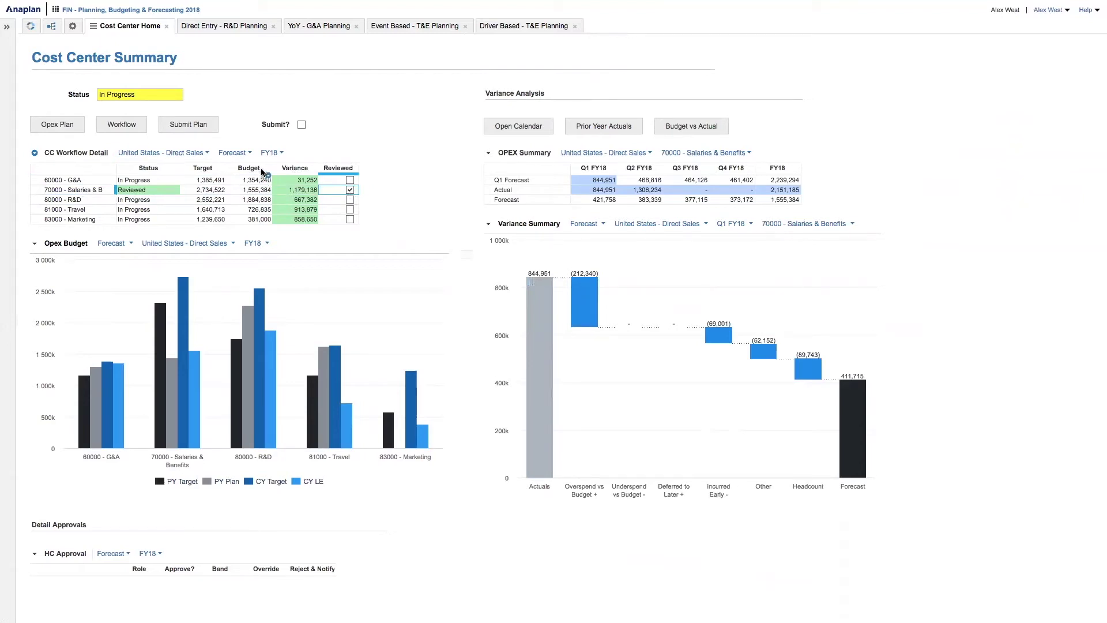
Step: In the R&D direct-entry plan, set the FY18 total of 80300 - Testing to 500000 and 80200 - Development for Nov 18 to 50000
{"action": "left_click", "coordinate": [236, 30]}
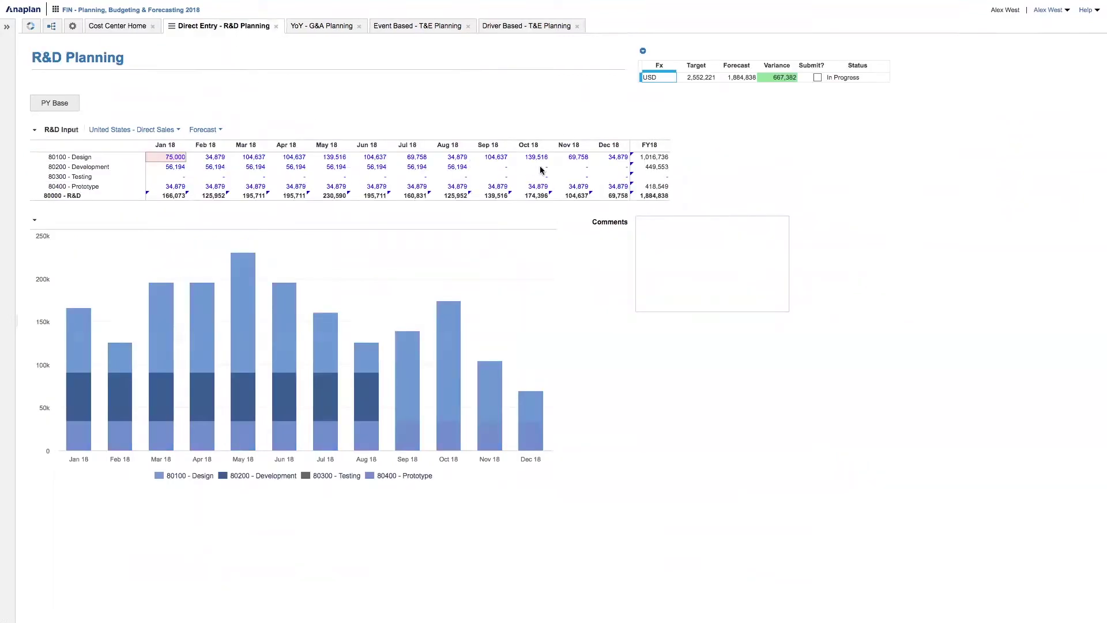
{"action": "left_click", "coordinate": [648, 177]}
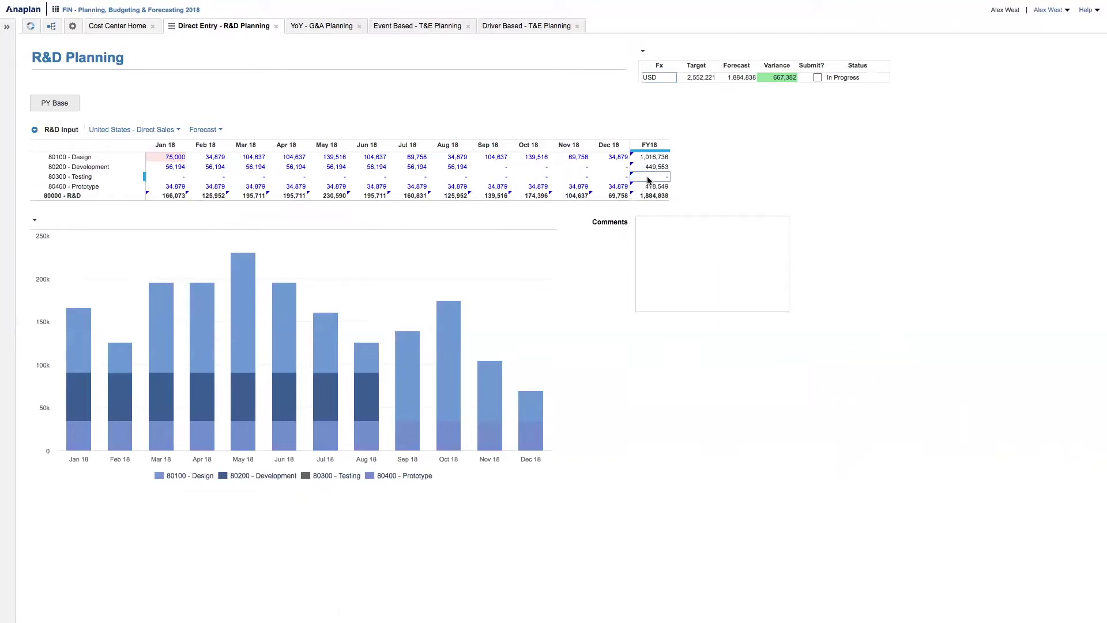
{"action": "type", "text": "500000"}
{"action": "key", "text": "Return"}
{"action": "left_click", "coordinate": [580, 168]}
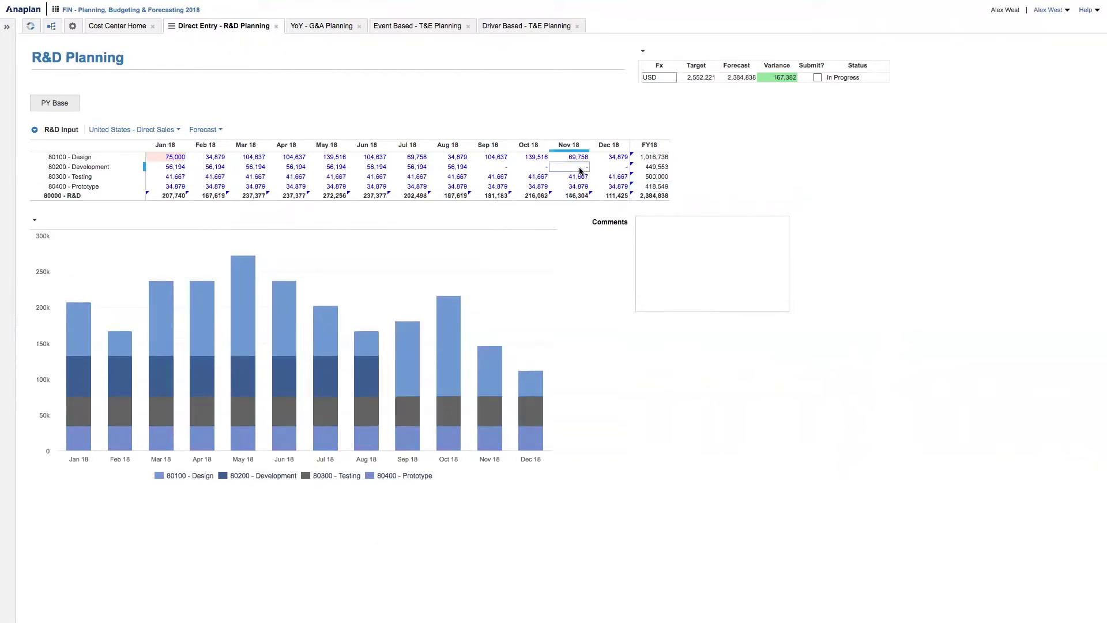
{"action": "type", "text": "50000"}
{"action": "key", "text": "Return"}
Step: Check the flagged Jan 18 Design amount and the comments area, and submit the R&D plan for review
{"action": "left_click", "coordinate": [167, 159]}
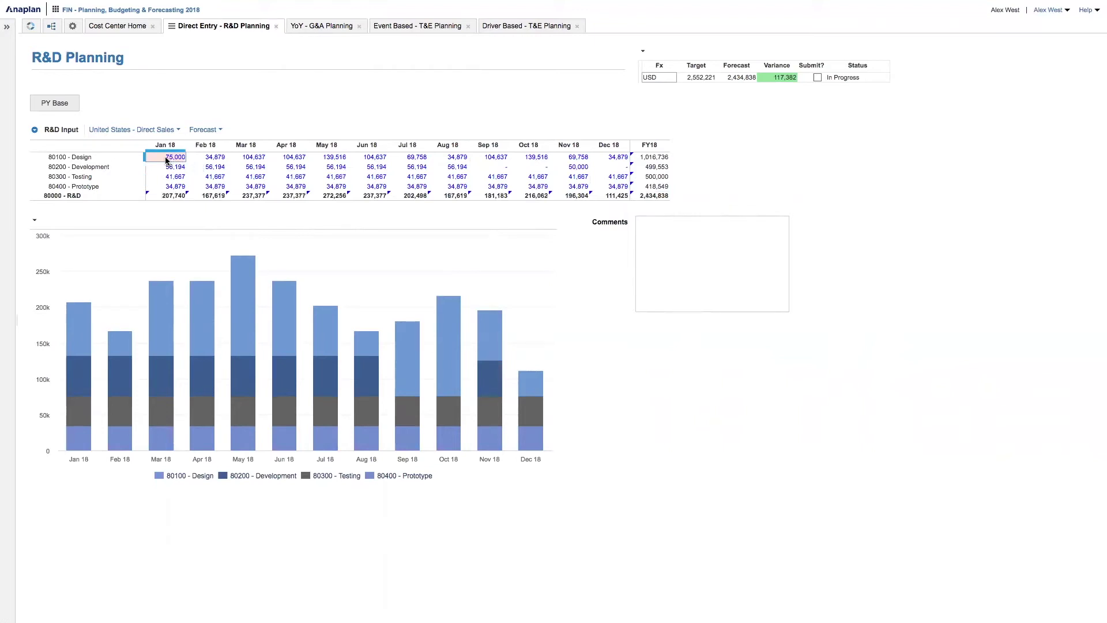
{"action": "left_click", "coordinate": [716, 245]}
{"action": "left_click", "coordinate": [818, 77]}
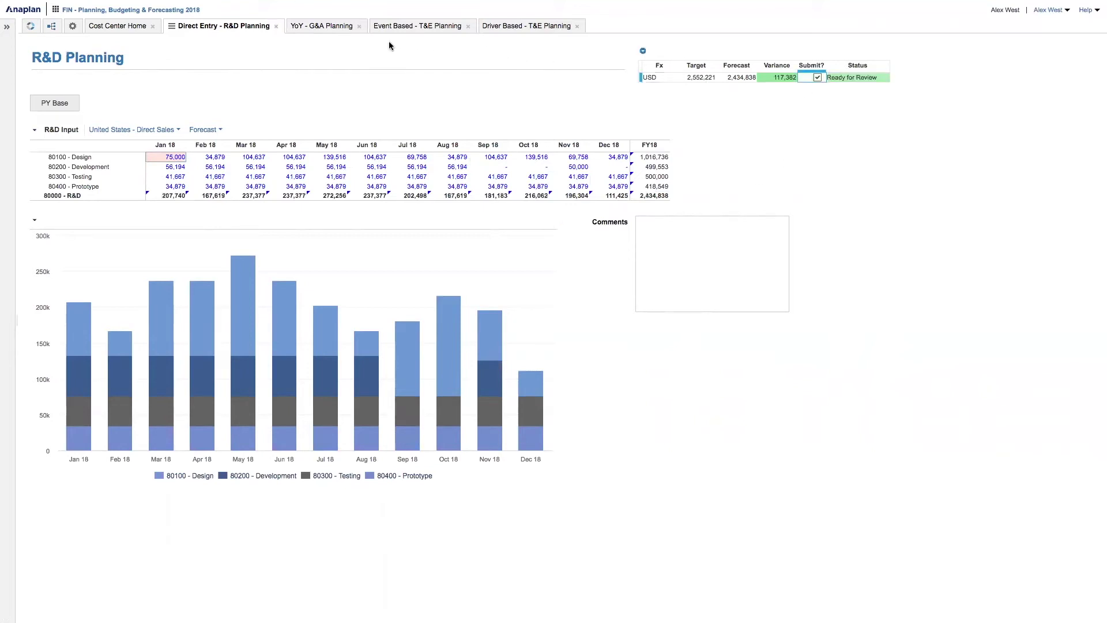
Step: In the G&A year-over-year adjustments, add the note "Maintenance increase" to 60100 - Software Maintenance
{"action": "left_click", "coordinate": [329, 31]}
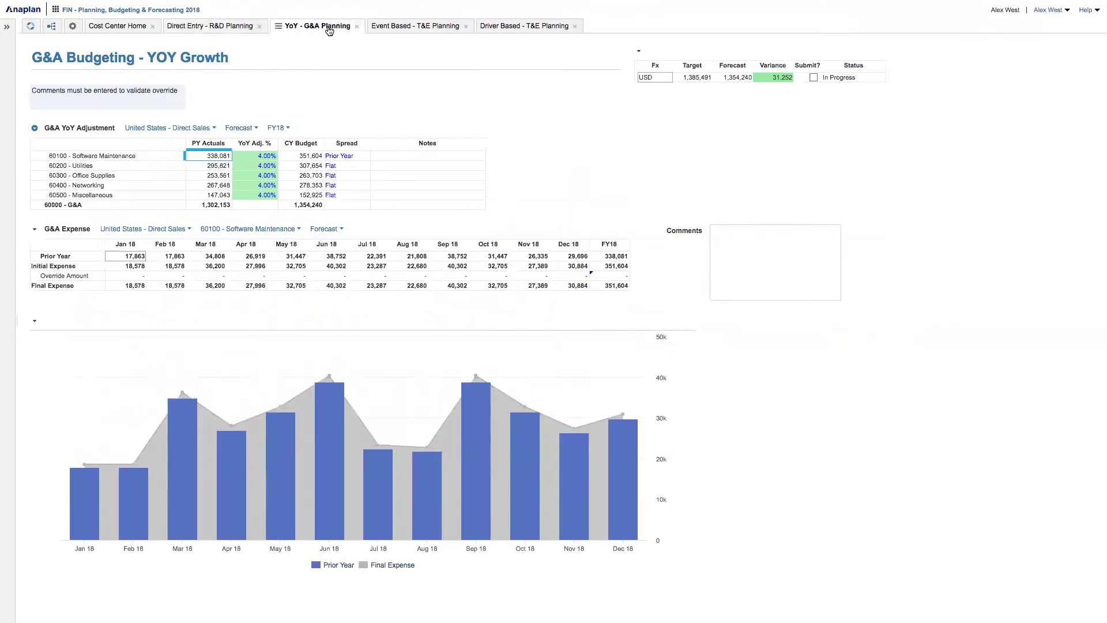
{"action": "left_click", "coordinate": [211, 145]}
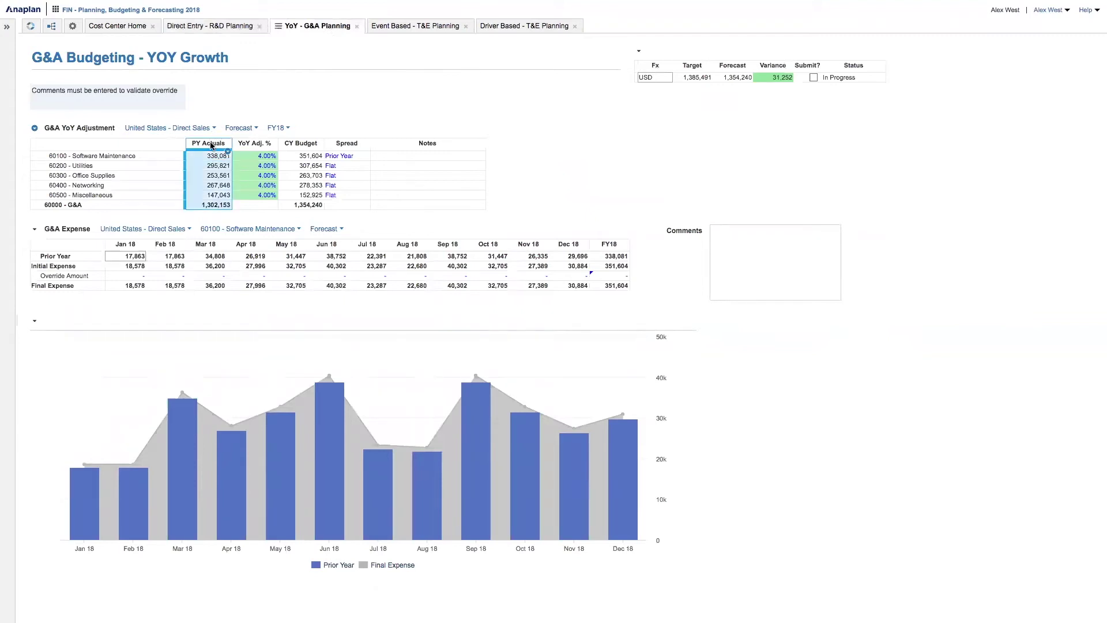
{"action": "left_click", "coordinate": [248, 146]}
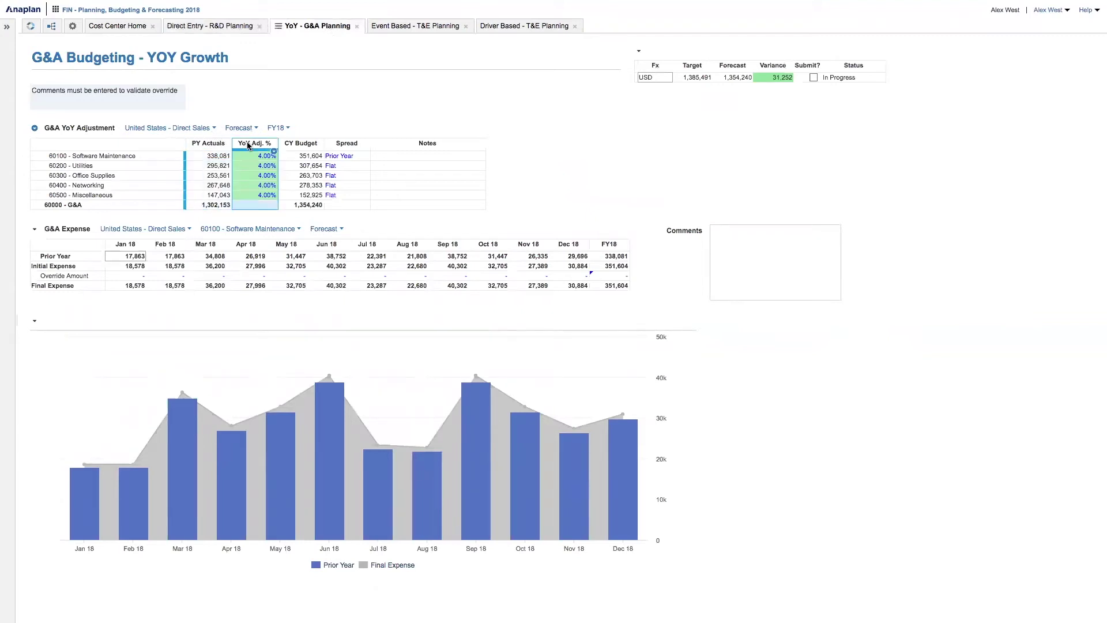
{"action": "left_click", "coordinate": [377, 157]}
{"action": "type", "text": "Maintenance"}
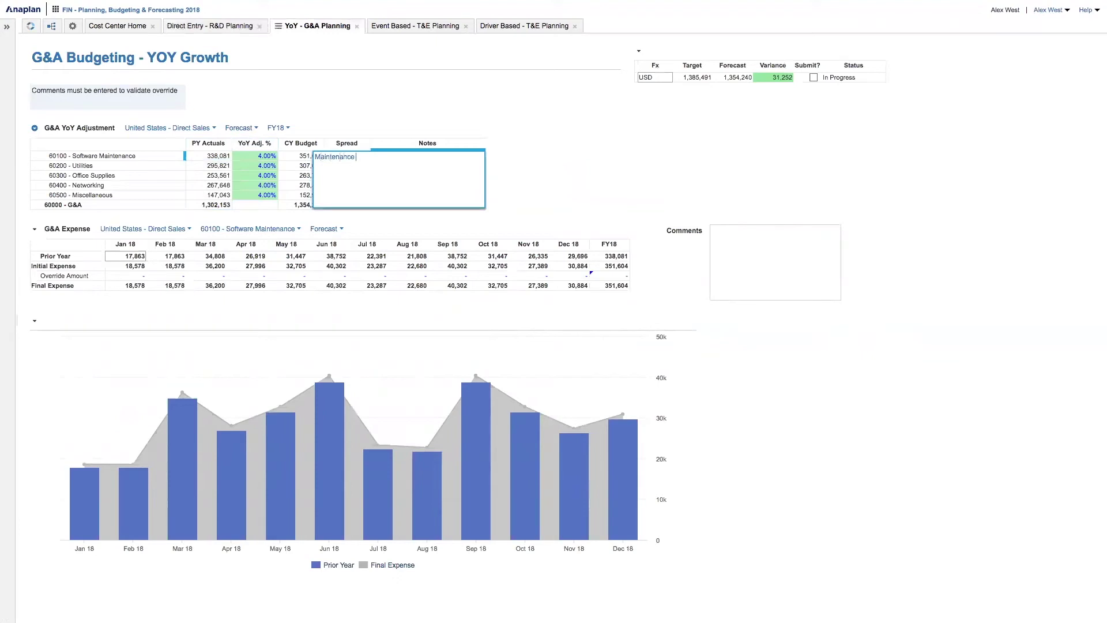
{"action": "type", "text": " increase"}
{"action": "key", "text": "Return"}
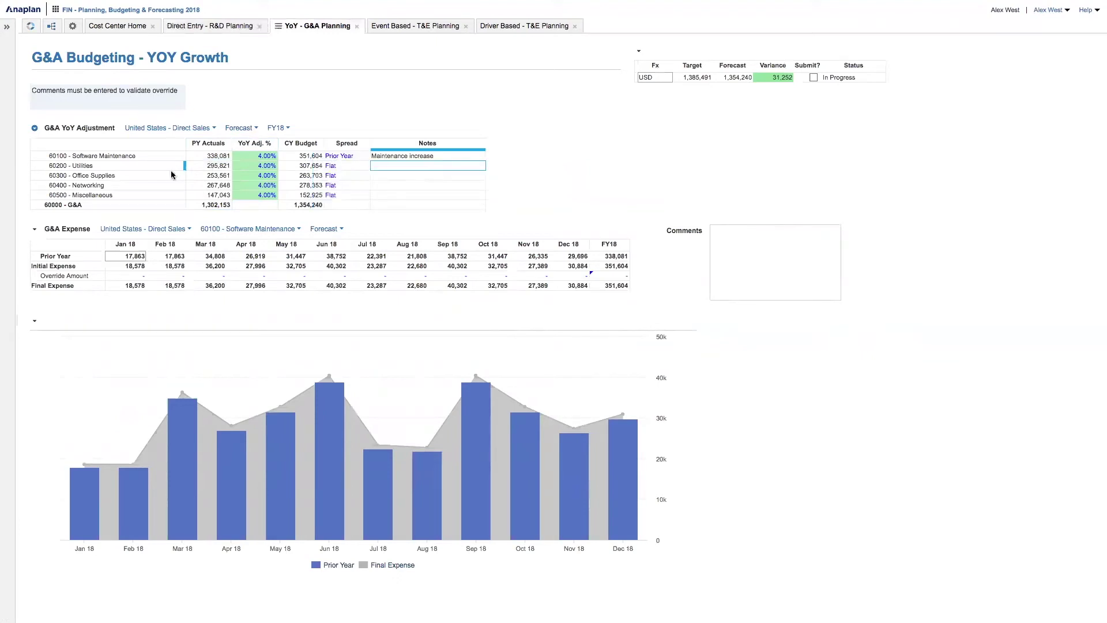
Step: Override the Jan 18 Software Maintenance expense with 25000 and justify it with the comment "Maintenance increase"
{"action": "left_click", "coordinate": [130, 277]}
{"action": "type", "text": "25000"}
{"action": "key", "text": "Return"}
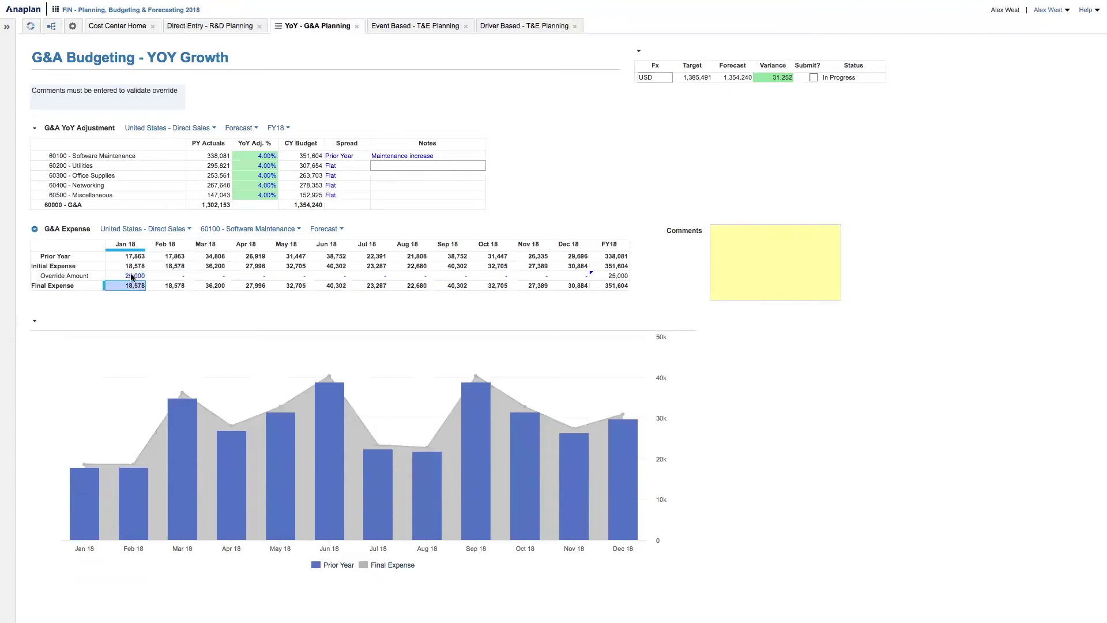
{"action": "left_click", "coordinate": [773, 267]}
{"action": "left_click", "coordinate": [773, 265]}
{"action": "type", "text": "Maintenance inc"}
{"action": "key", "text": "Escape"}
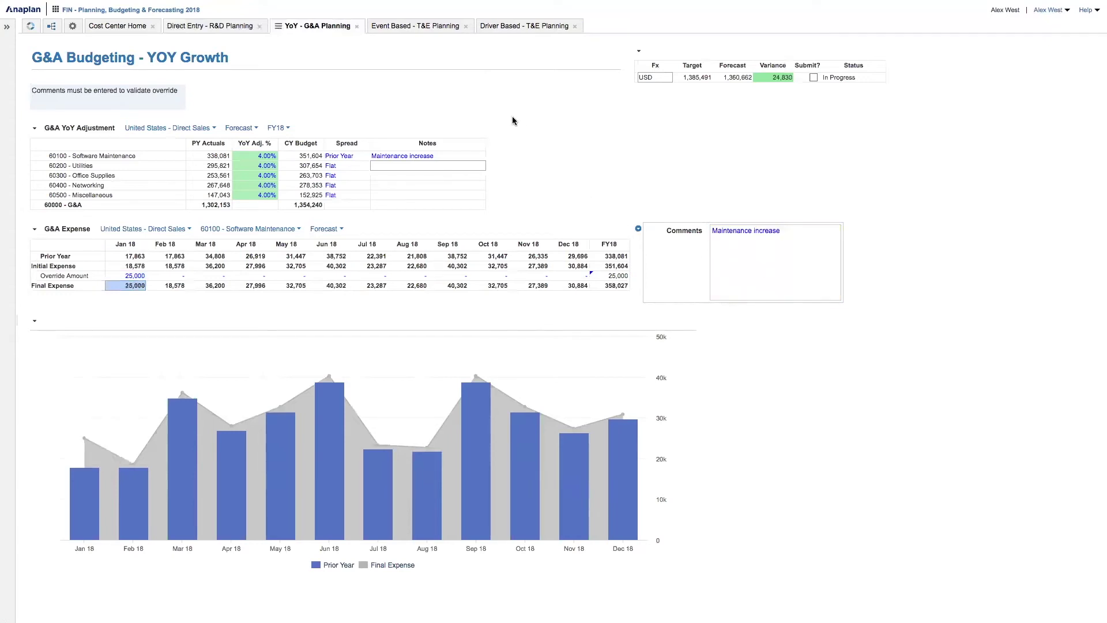
Step: In the event-based T&E expense forecast, enter 1, 2 and 3 international trips for Oct, Nov and Dec 18
{"action": "left_click", "coordinate": [424, 31]}
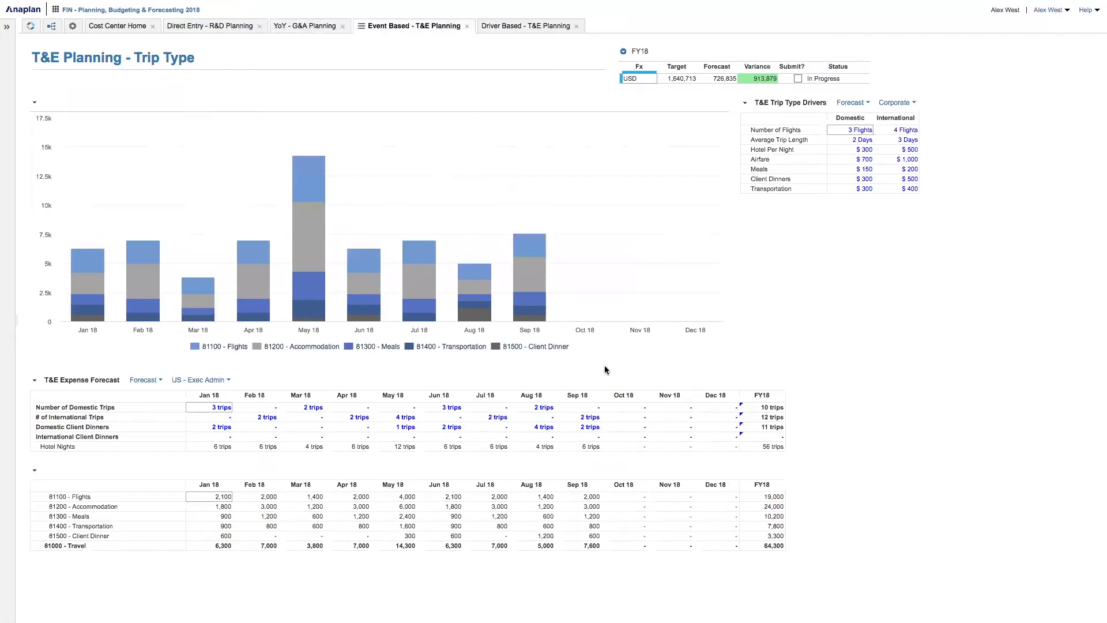
{"action": "left_click", "coordinate": [623, 417]}
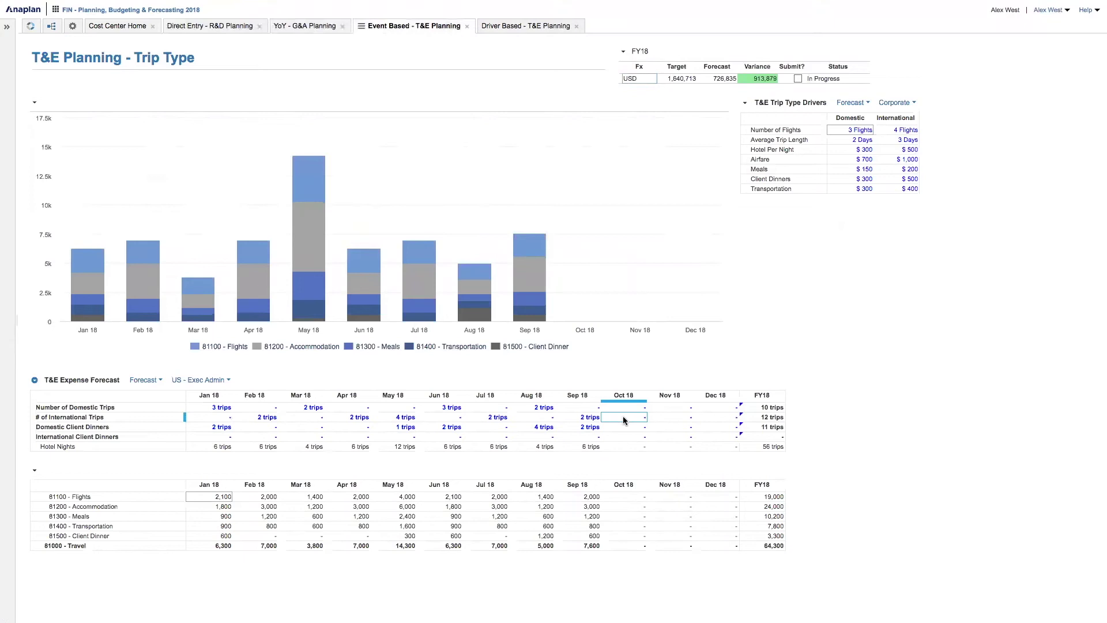
{"action": "type", "text": "1"}
{"action": "key", "text": "Tab"}
{"action": "type", "text": "2"}
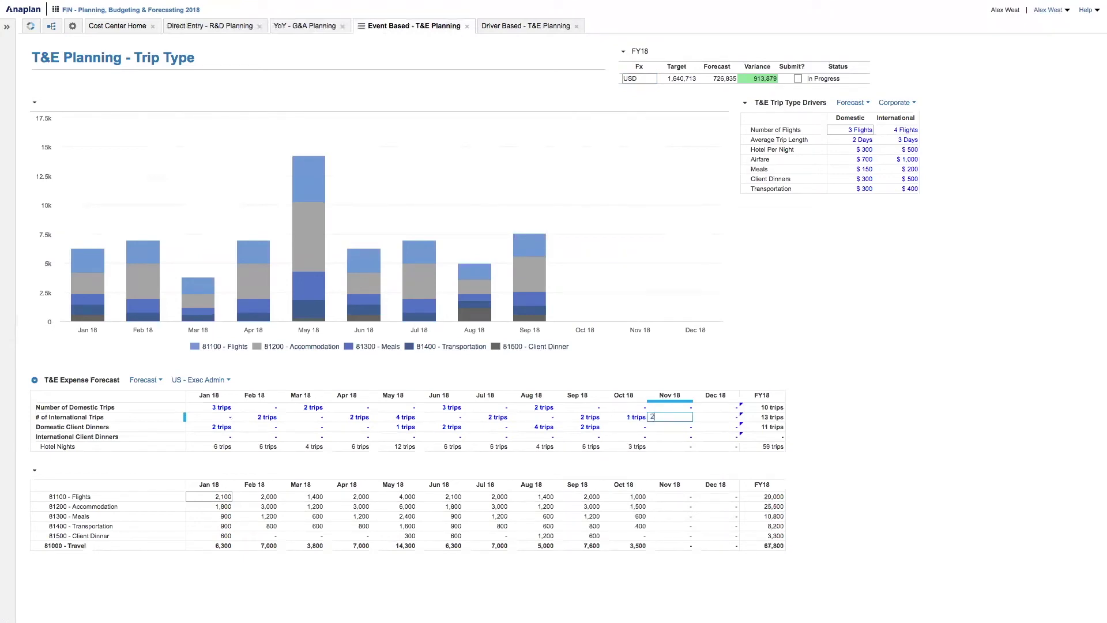
{"action": "key", "text": "Tab"}
{"action": "type", "text": "3"}
{"action": "key", "text": "Tab"}
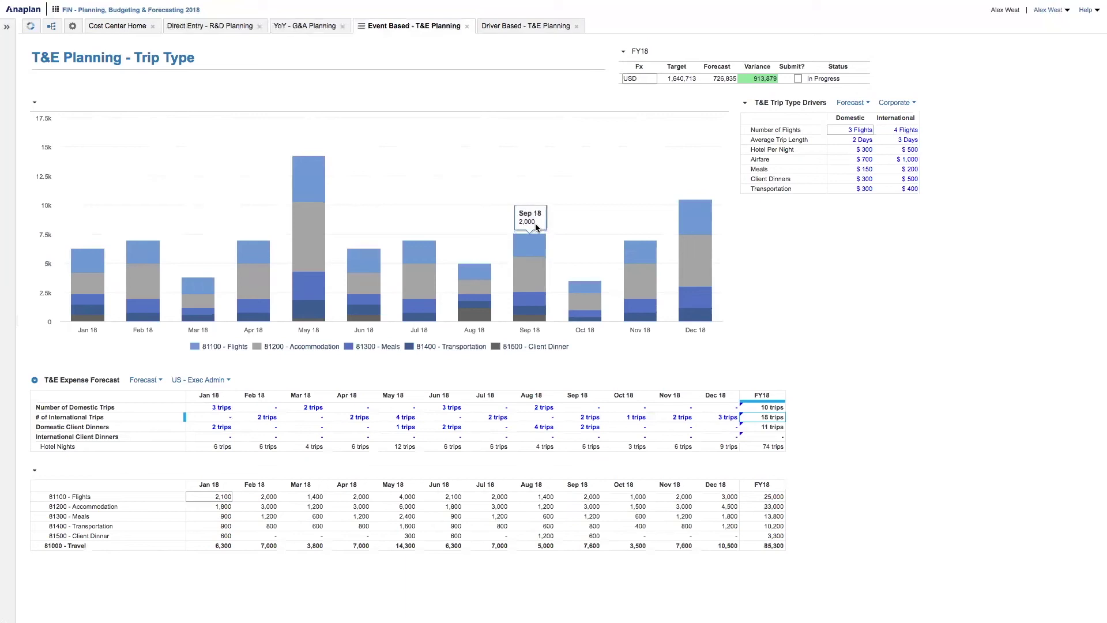
Step: In the driver-based T&E plan, set the Marketing event's amount to 25000 and submit the plan for review
{"action": "left_click", "coordinate": [542, 27]}
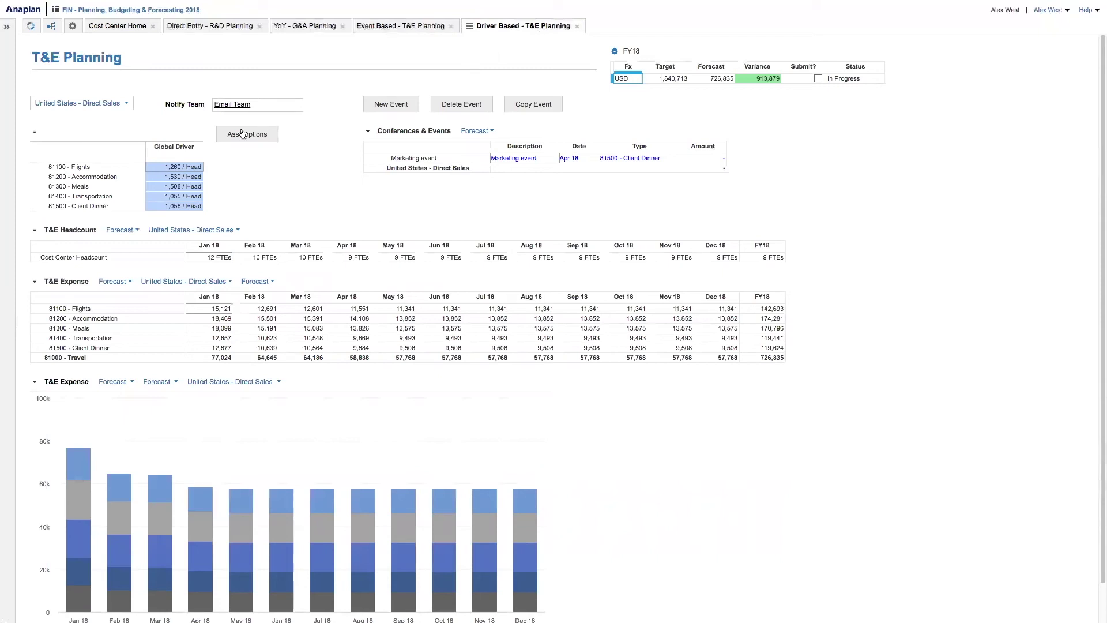
{"action": "left_click", "coordinate": [186, 146]}
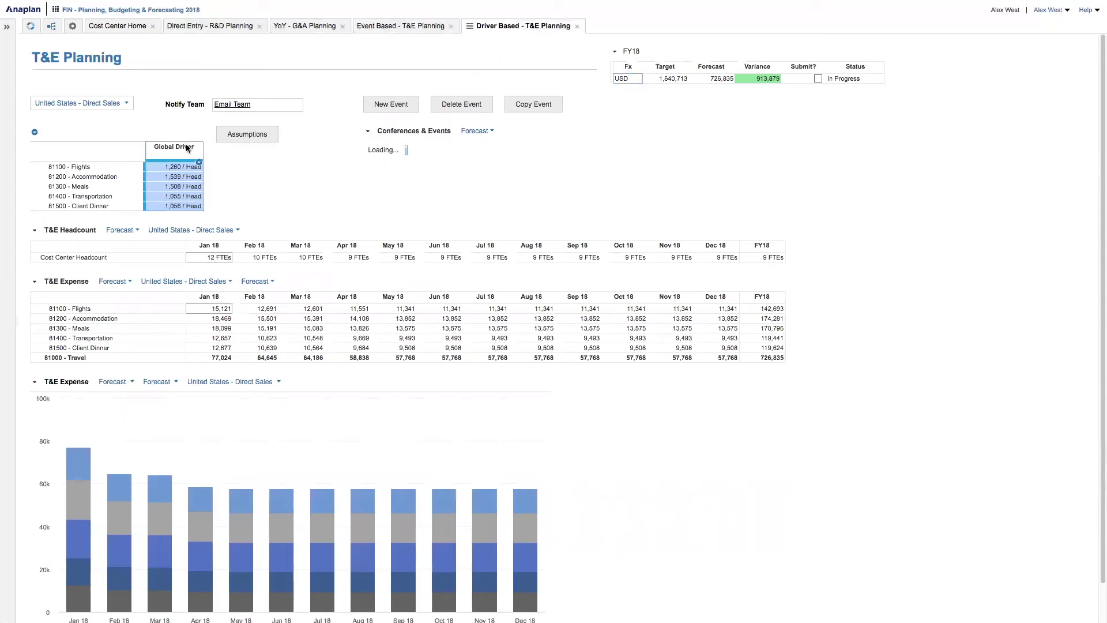
{"action": "left_click", "coordinate": [107, 257]}
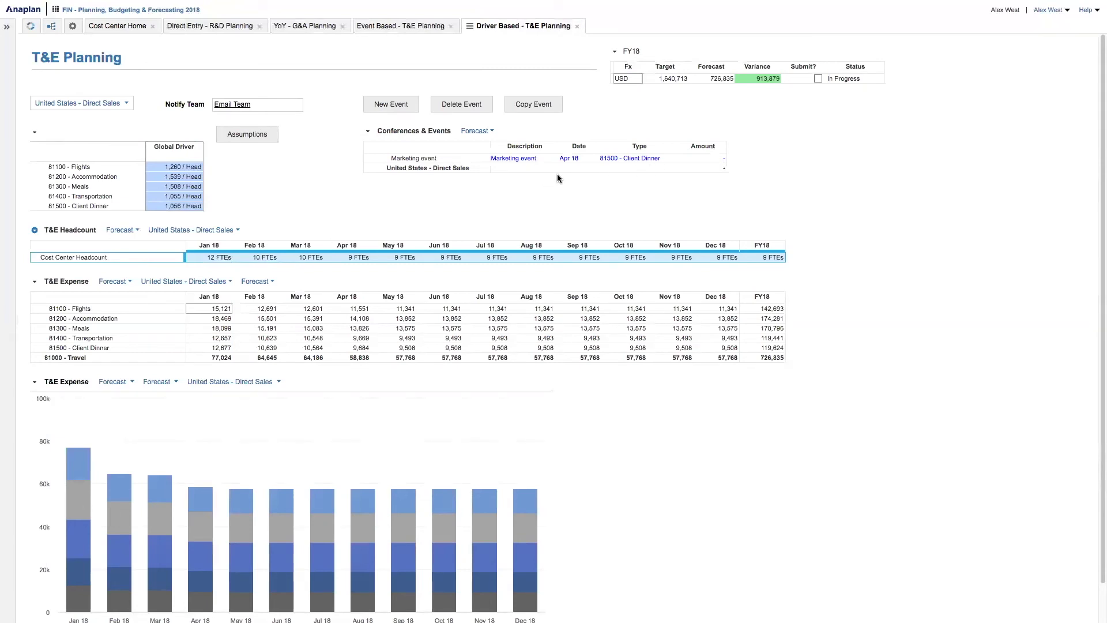
{"action": "scroll", "coordinate": [557, 174], "scroll_direction": "down", "scroll_amount": 2}
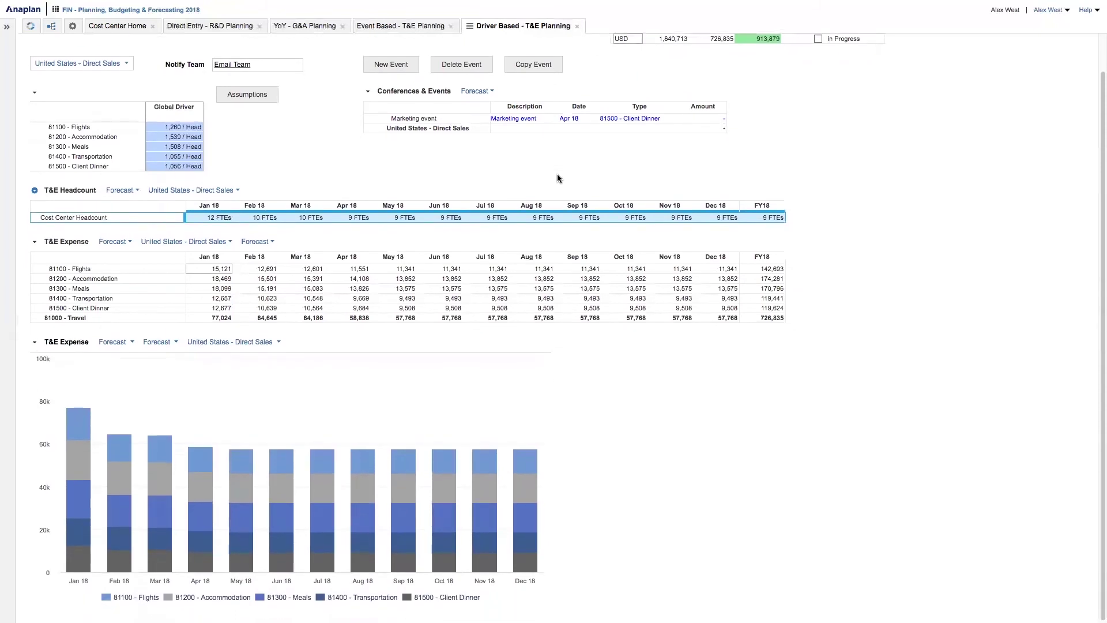
{"action": "scroll", "coordinate": [557, 178], "scroll_direction": "up", "scroll_amount": 2}
{"action": "left_click", "coordinate": [701, 157]}
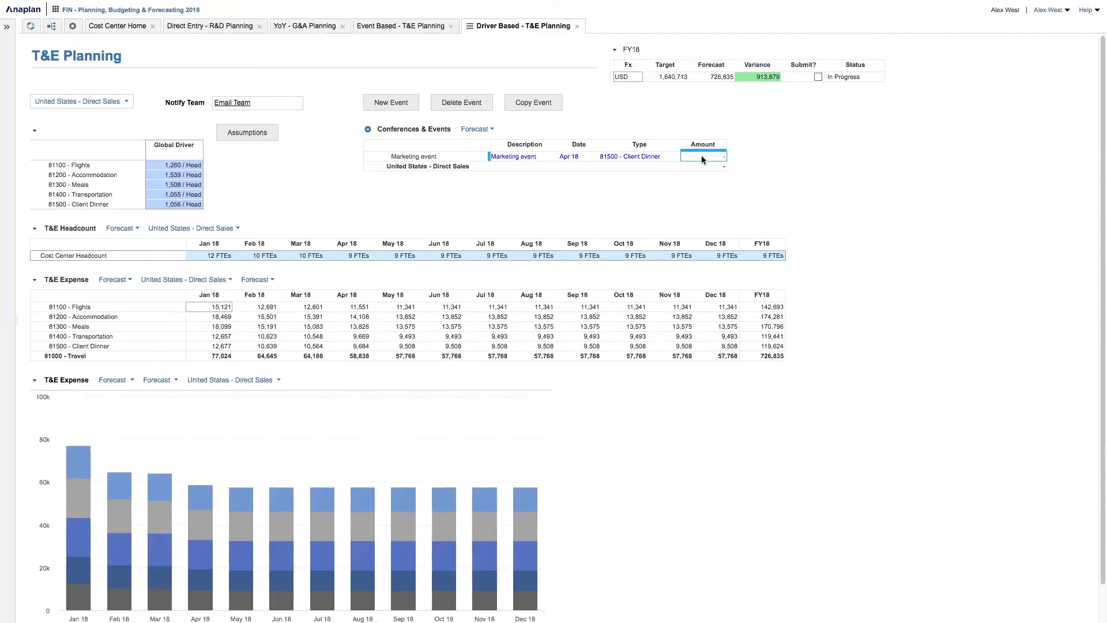
{"action": "type", "text": "25000"}
{"action": "key", "text": "Return"}
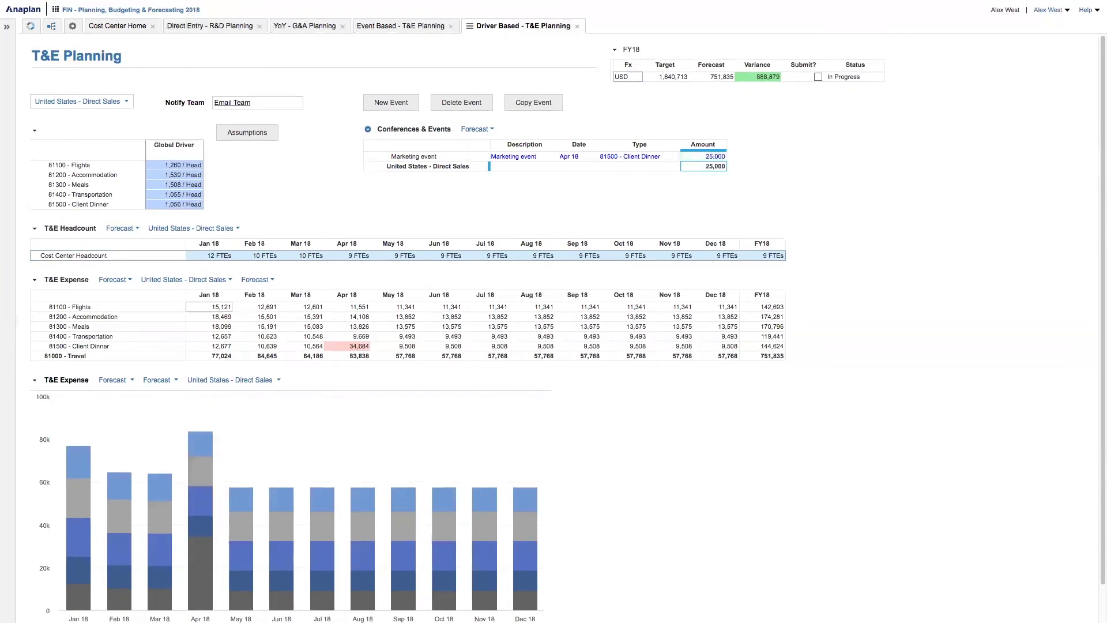
{"action": "left_click", "coordinate": [344, 346]}
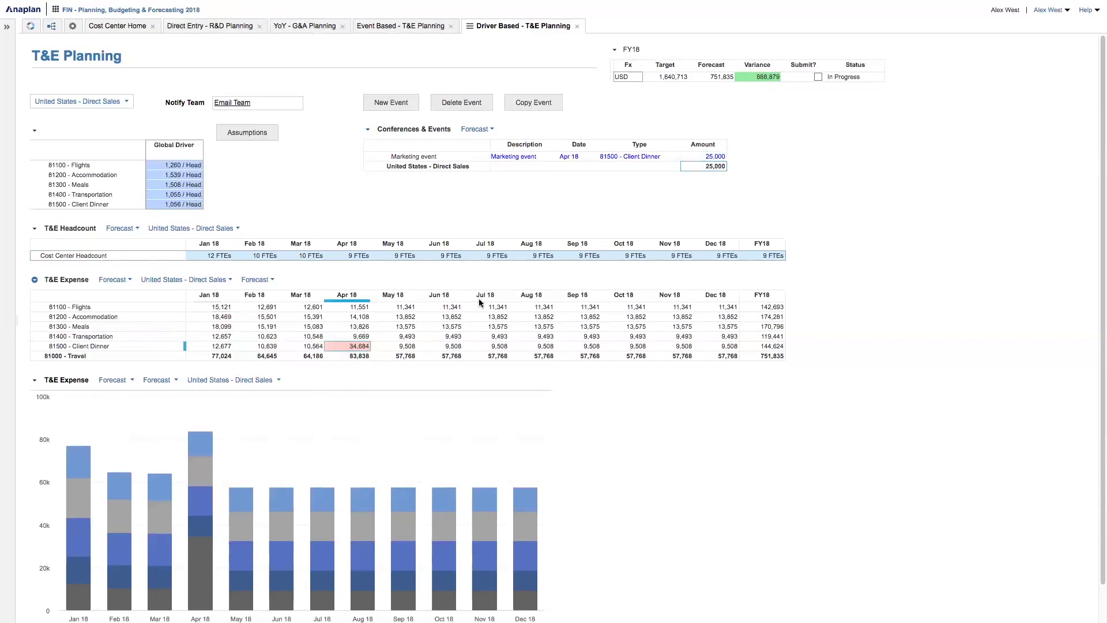
{"action": "left_click", "coordinate": [817, 77]}
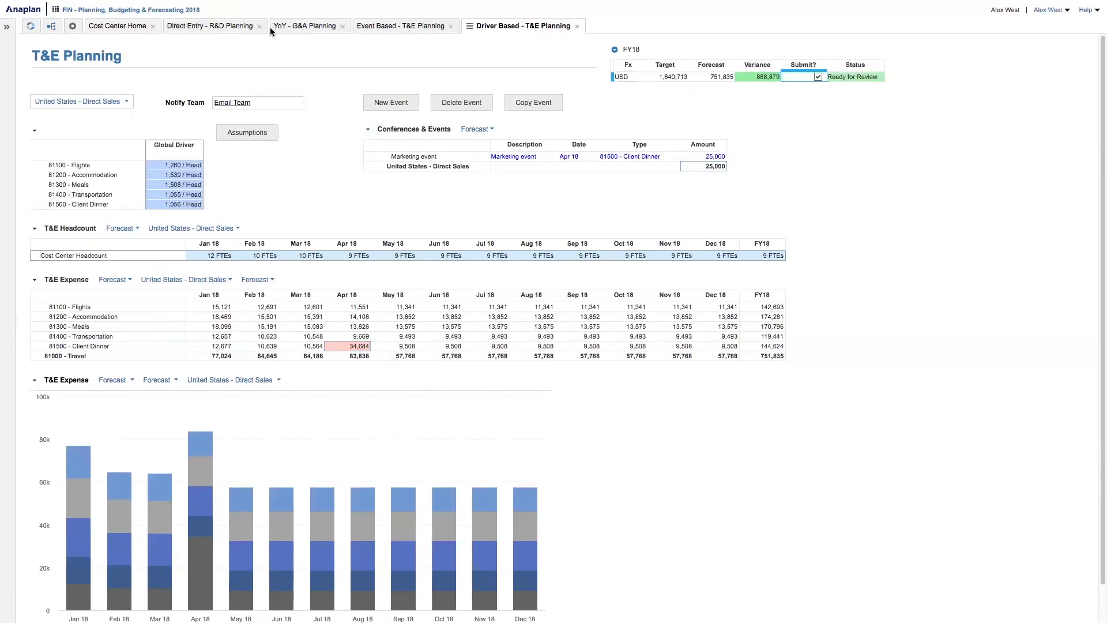
Step: Return to the cost center summary and mark 80000 - R&D and 81000 - Travel as reviewed
{"action": "left_click", "coordinate": [120, 27]}
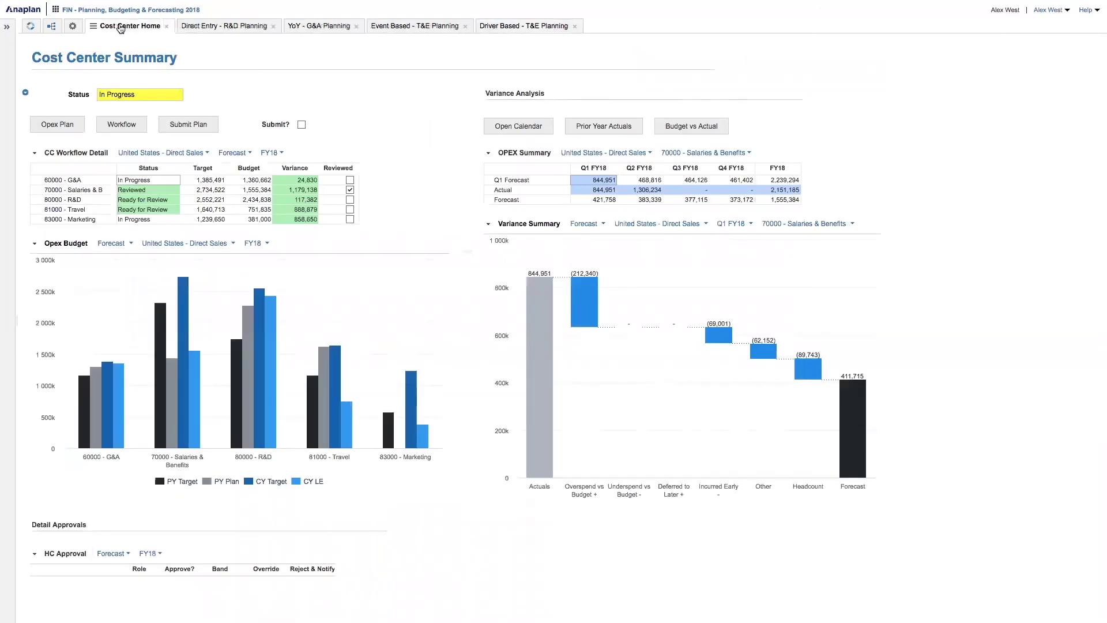
{"action": "left_click", "coordinate": [133, 200]}
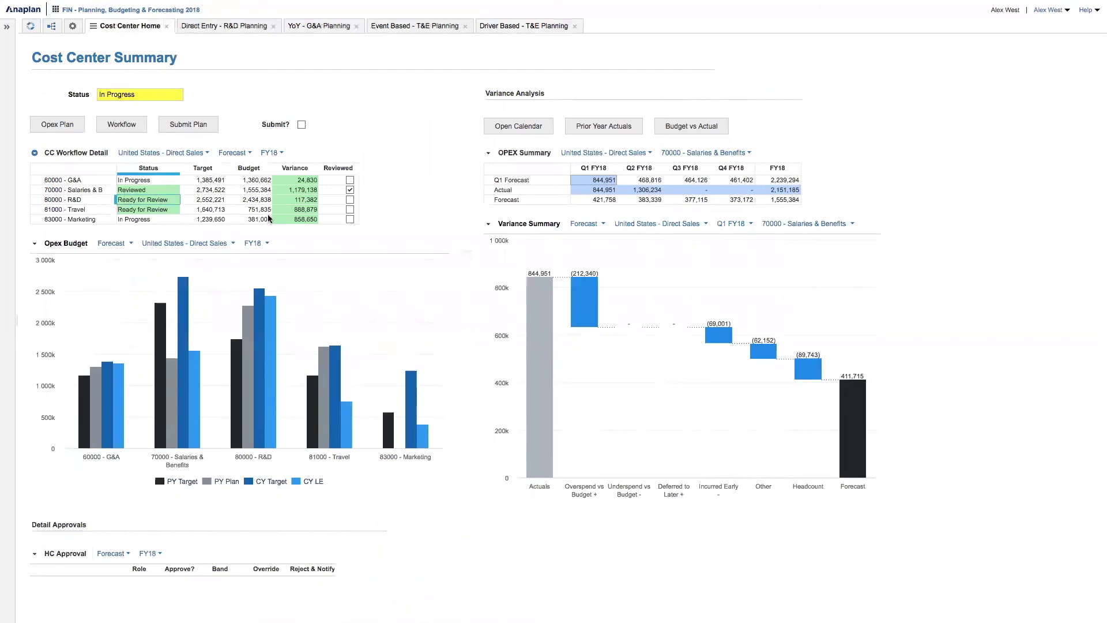
{"action": "left_click", "coordinate": [349, 200]}
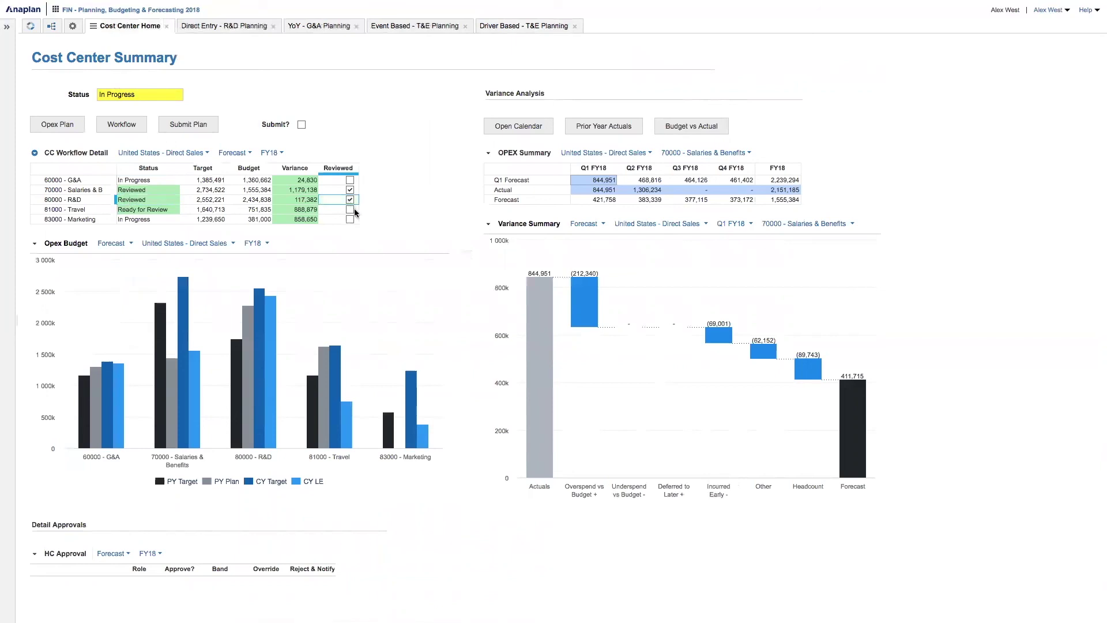
{"action": "left_click", "coordinate": [350, 210]}
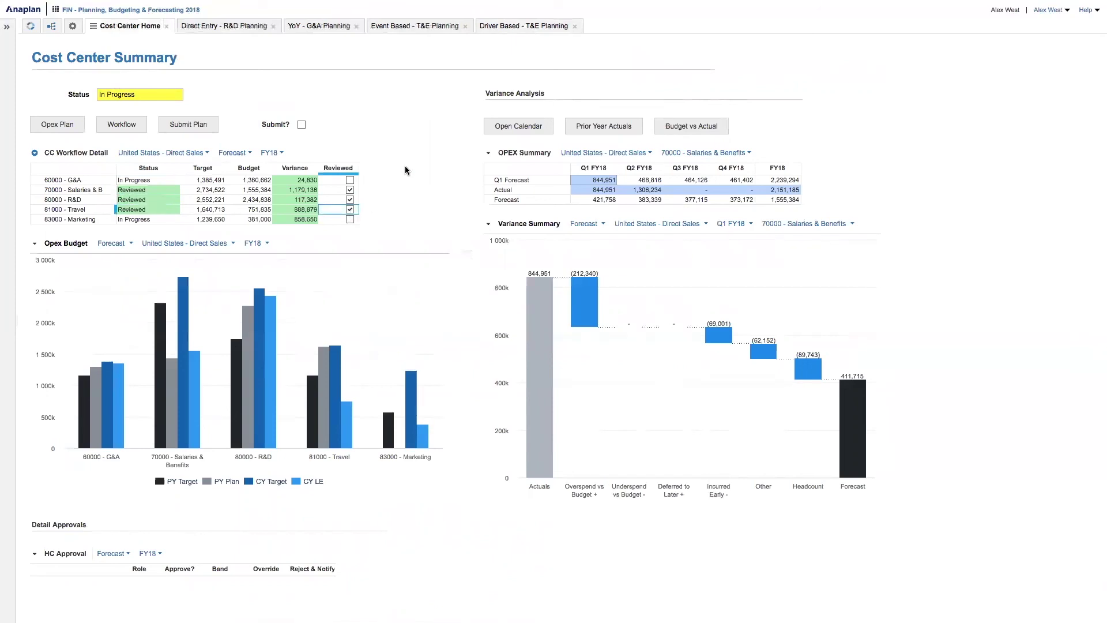